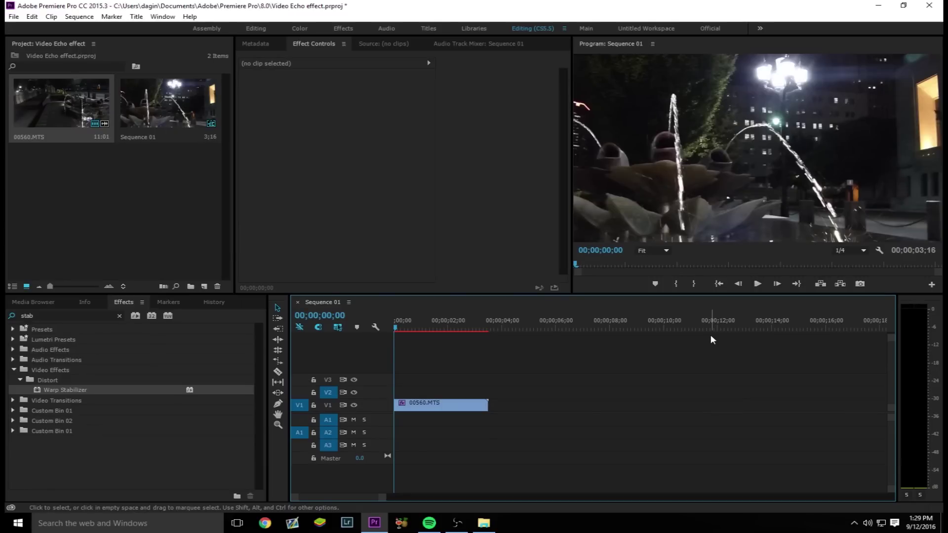
# Step: Keyframe the V1 clip's Scale from 100 at 00;00;00;00 to 120 at 00;00;00;02
pyautogui.click(453, 400)
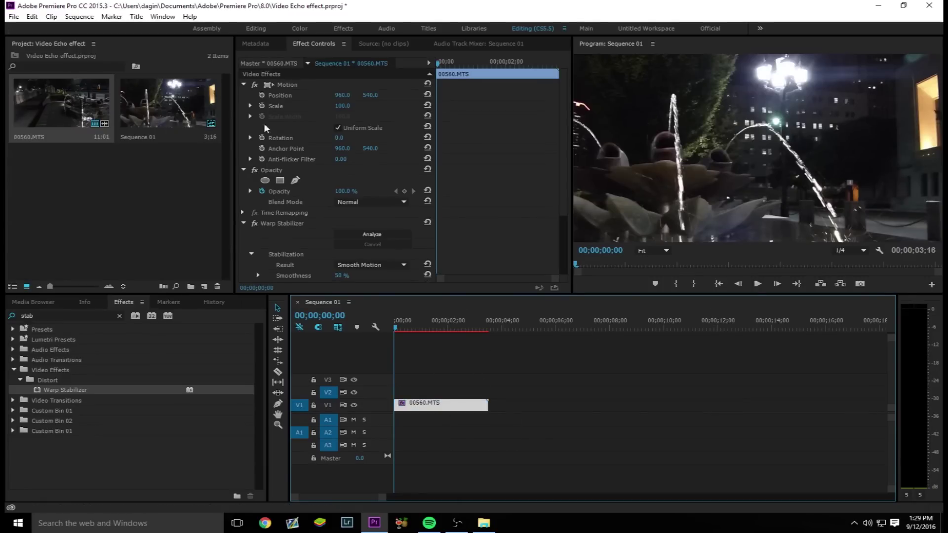
pyautogui.click(259, 106)
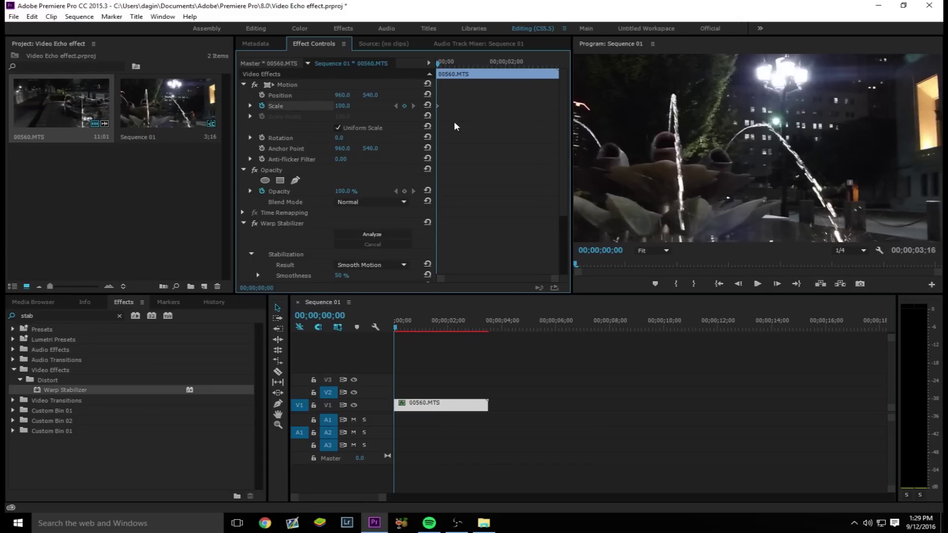
pyautogui.press('Right')
pyautogui.press('Right')
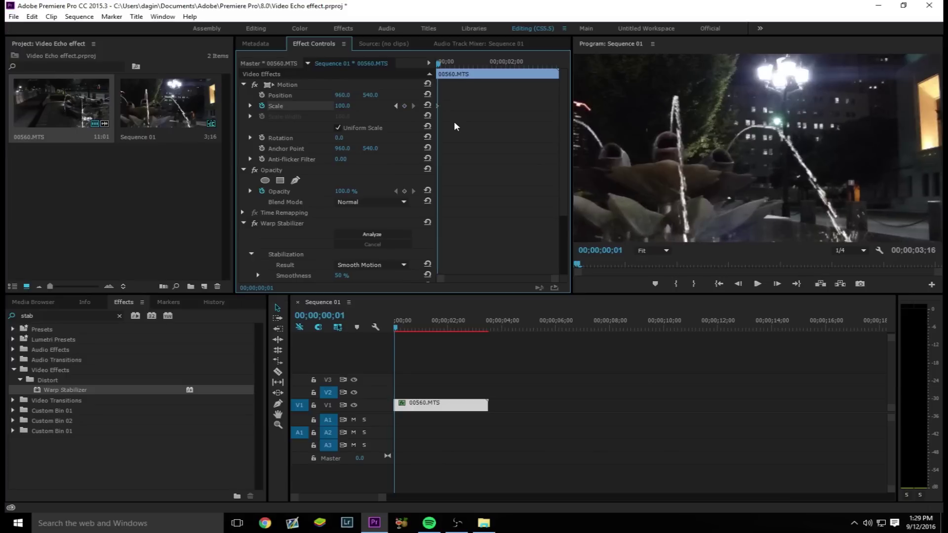
pyautogui.press('=')
pyautogui.press('=')
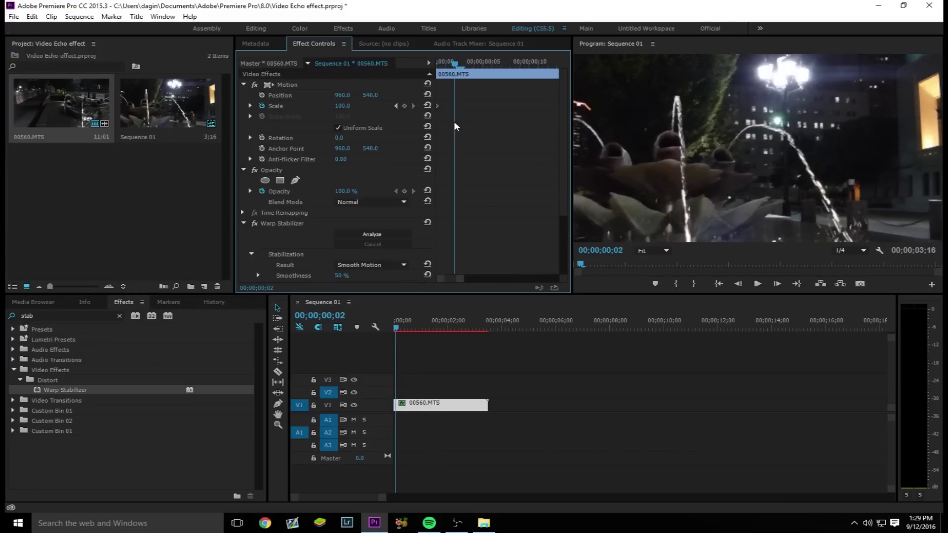
pyautogui.click(404, 107)
pyautogui.click(348, 104)
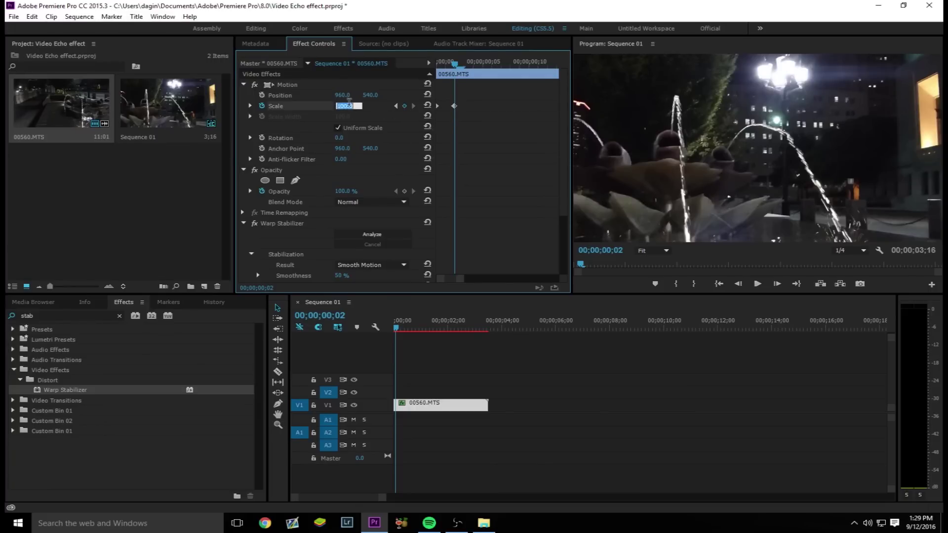
pyautogui.write('120')
pyautogui.press('Return')
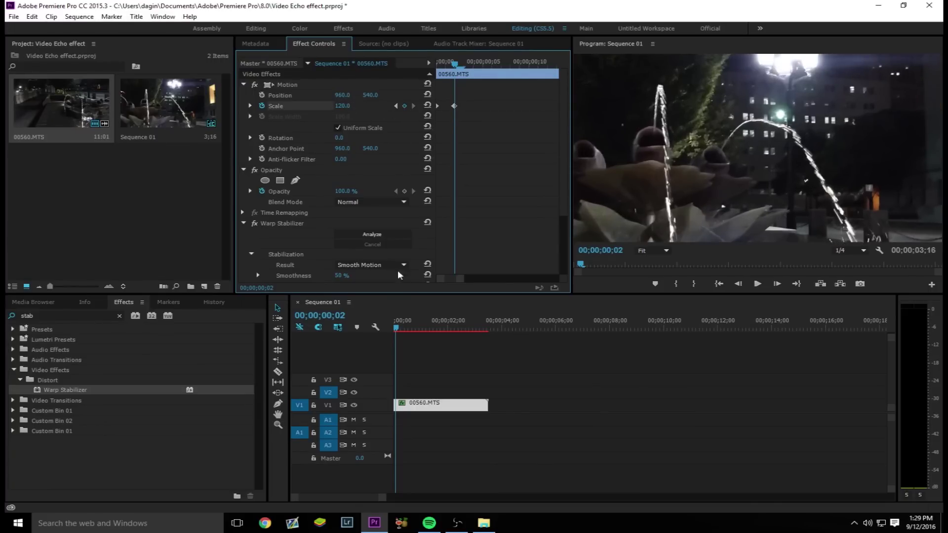
# Step: Add a Scale keyframe of 125 to the V1 clip at 00;00;00;04
pyautogui.moveTo(395, 321); pyautogui.dragTo(405, 321)
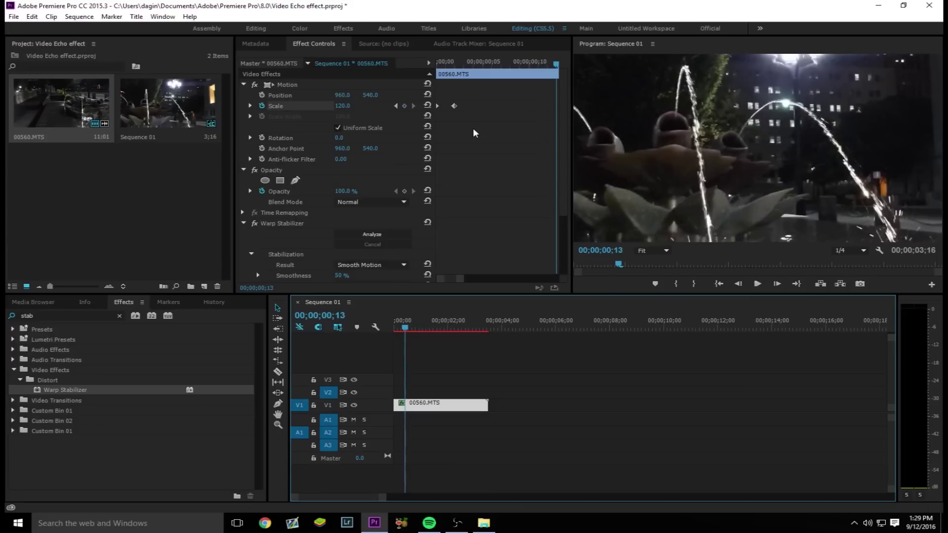
pyautogui.click(463, 63)
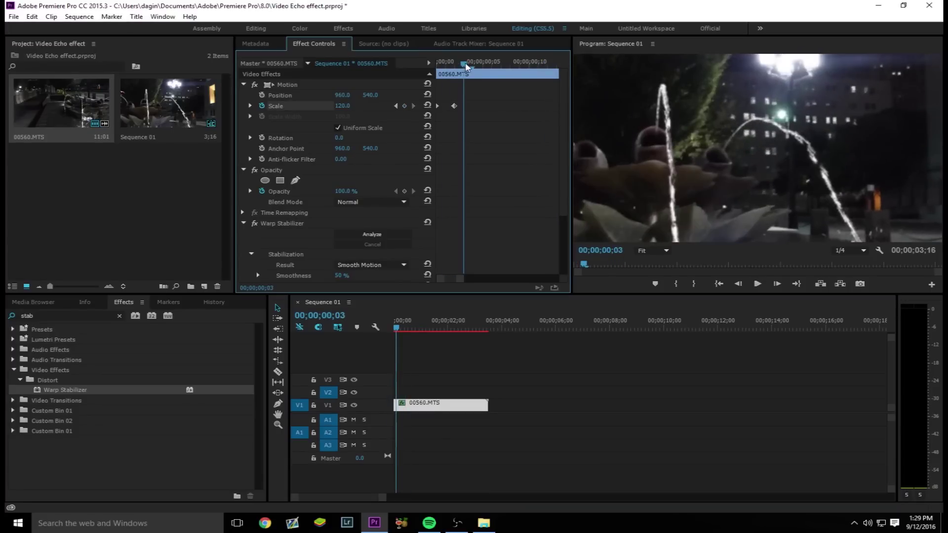
pyautogui.press('-')
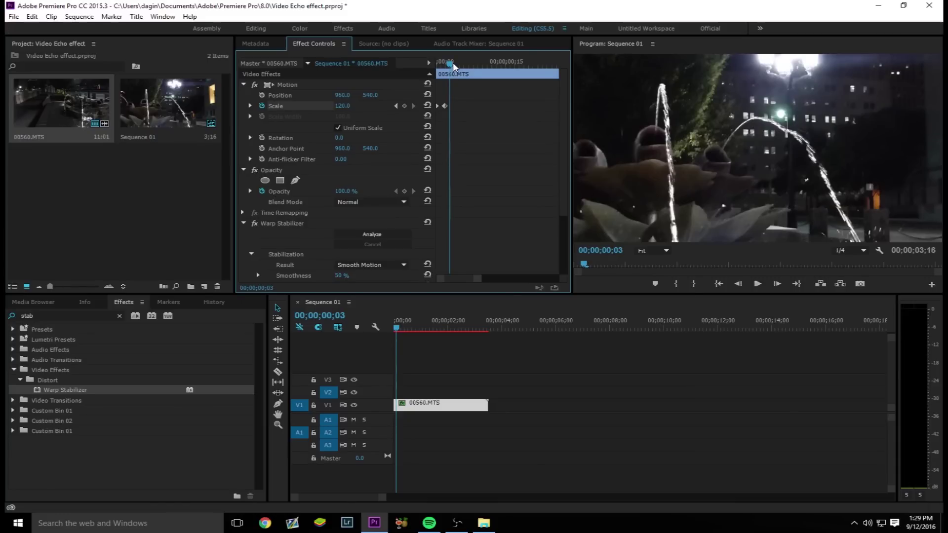
pyautogui.moveTo(452, 62); pyautogui.dragTo(540, 78)
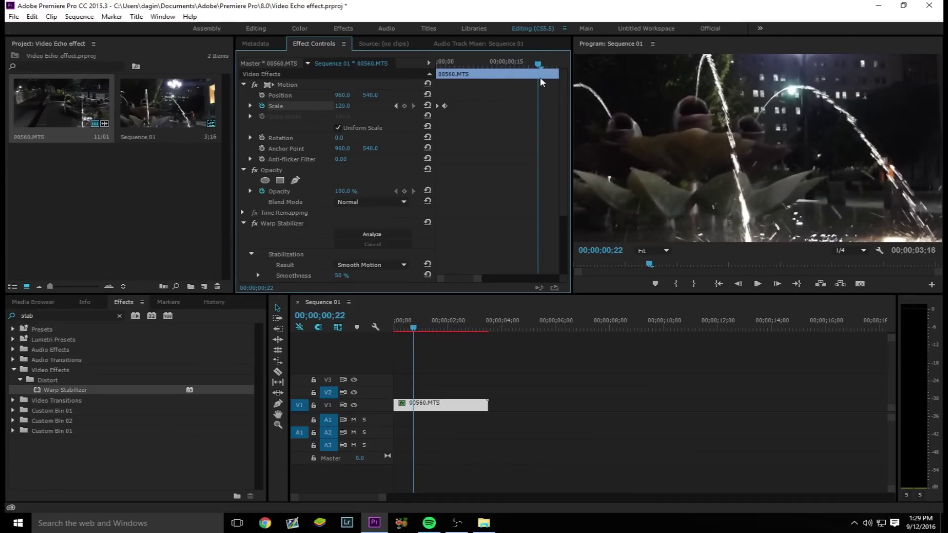
pyautogui.click(446, 64)
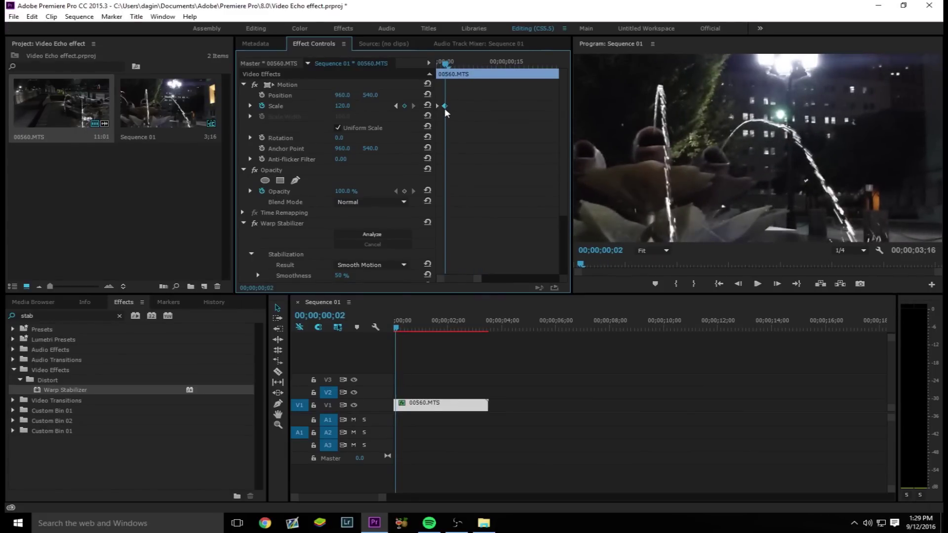
pyautogui.press('Right')
pyautogui.press('Right')
pyautogui.click(345, 107)
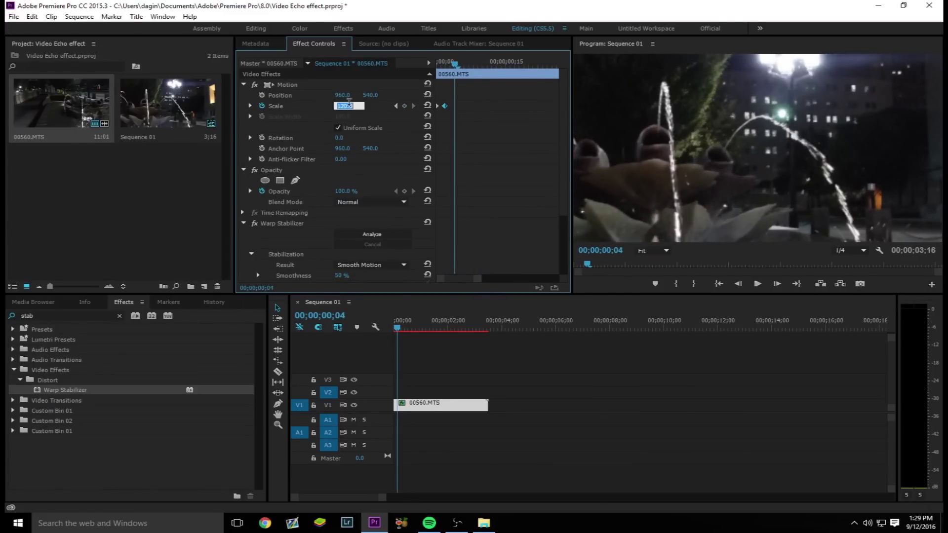
pyautogui.write('125')
pyautogui.press('Return')
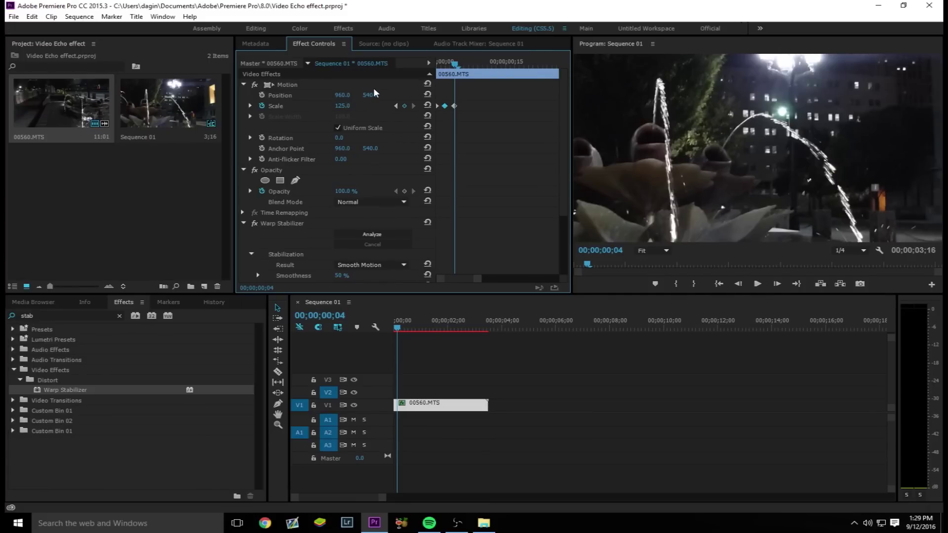
# Step: Add a Scale keyframe of 100 to the V1 clip at 00;00;00;24
pyautogui.press('Left')
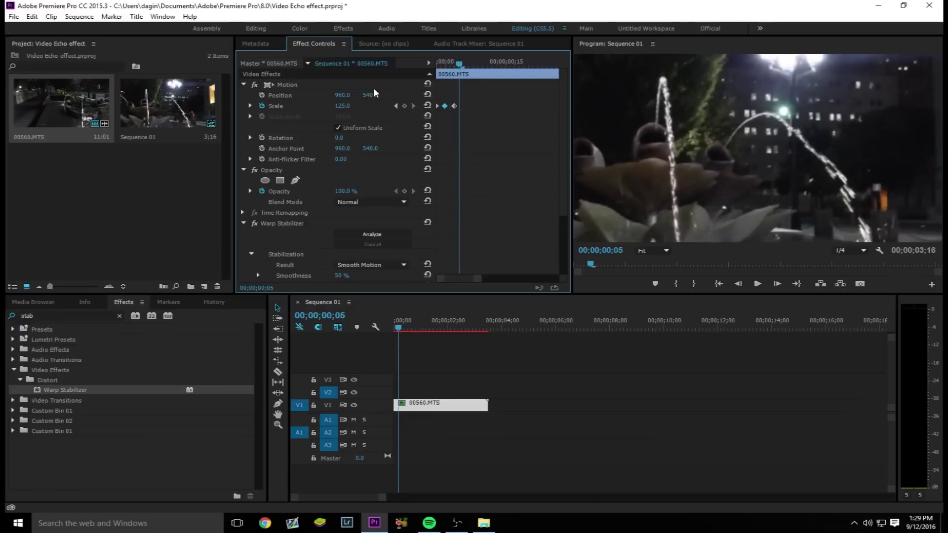
pyautogui.press('Left')
pyautogui.press('Right')
pyautogui.press('Right')
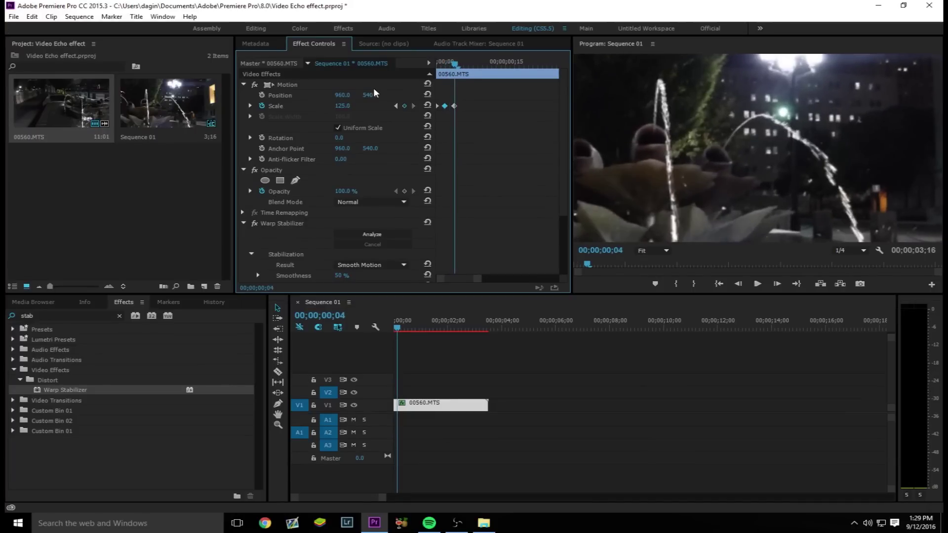
pyautogui.press('Right')
pyautogui.press('Right')
pyautogui.press('Right')
pyautogui.press('Right')
pyautogui.press('Right')
pyautogui.press('Right')
pyautogui.press('Right')
pyautogui.press('Right')
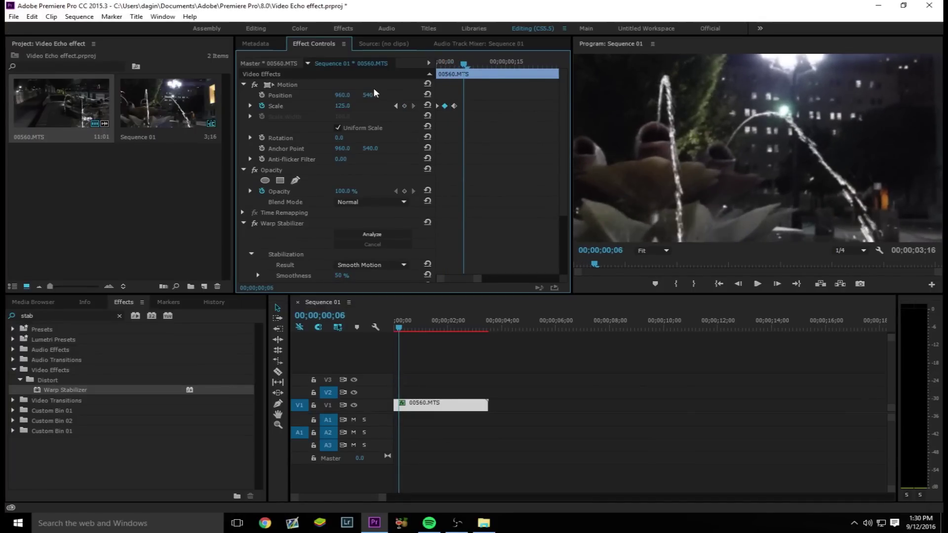
pyautogui.press('Right')
pyautogui.press('Right')
pyautogui.press('Right')
pyautogui.press('Right')
pyautogui.press('Right')
pyautogui.press('Right')
pyautogui.press('Right')
pyautogui.press('Right')
pyautogui.press('Right')
pyautogui.press('Right')
pyautogui.press('Right')
pyautogui.press('Right')
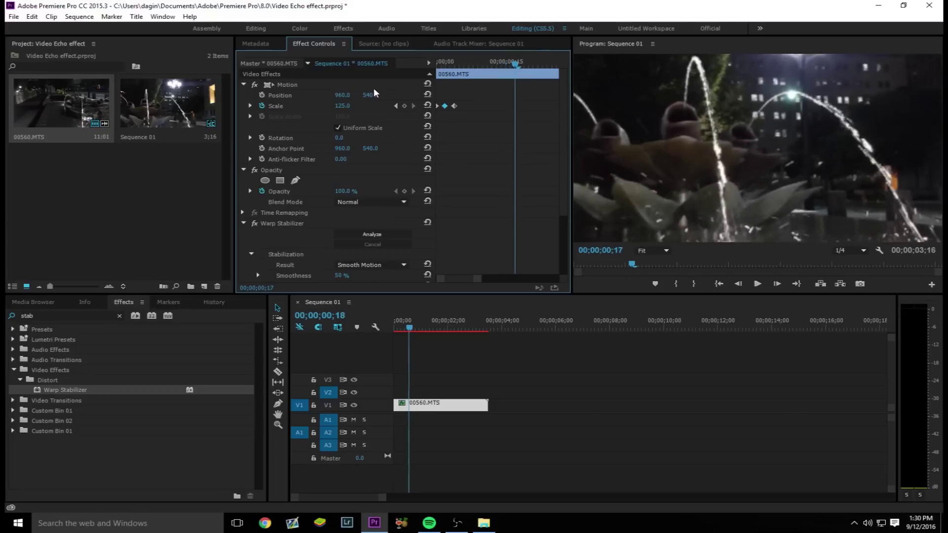
pyautogui.click(346, 106)
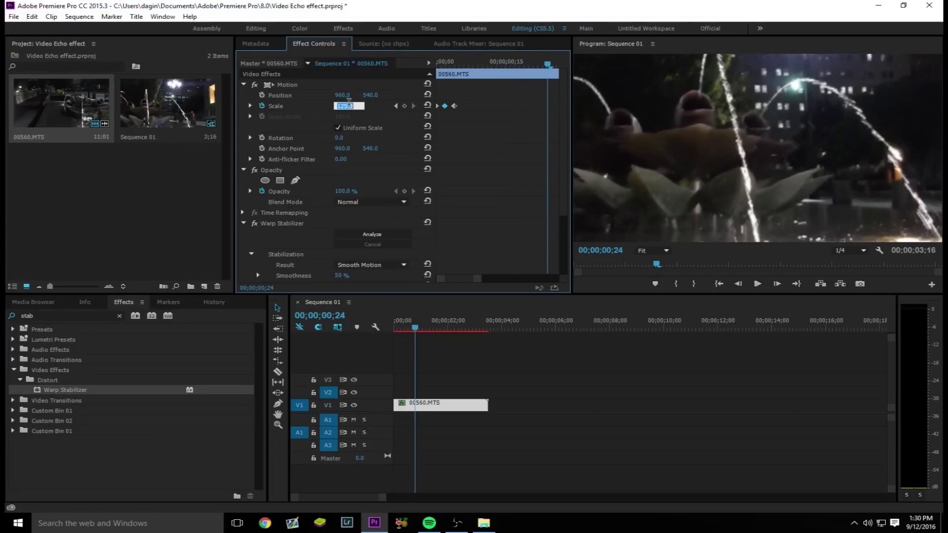
pyautogui.write('100')
pyautogui.press('Return')
# Step: Play the sequence from the start to check the clip's scale animation
pyautogui.moveTo(415, 326); pyautogui.dragTo(363, 316)
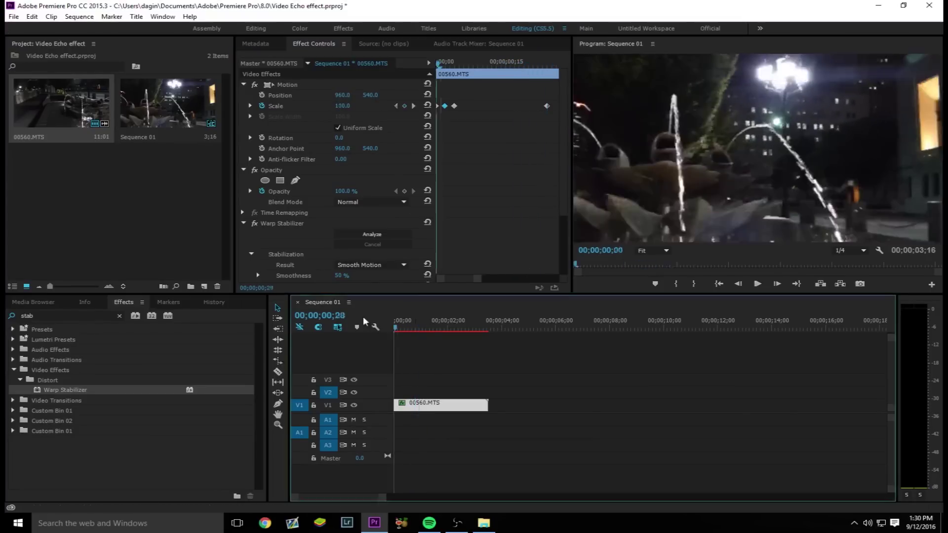
pyautogui.press('space')
pyautogui.press('Home')
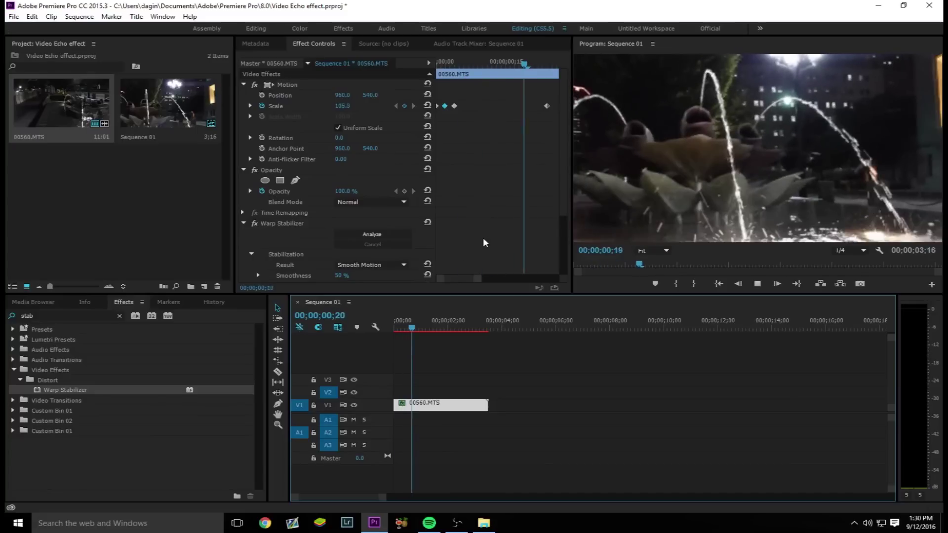
# Step: Move the clip's last Scale keyframe to 00;00;01;24 and play the animation from the start
pyautogui.click(485, 237)
pyautogui.press('-')
pyautogui.press('-')
pyautogui.click(499, 62)
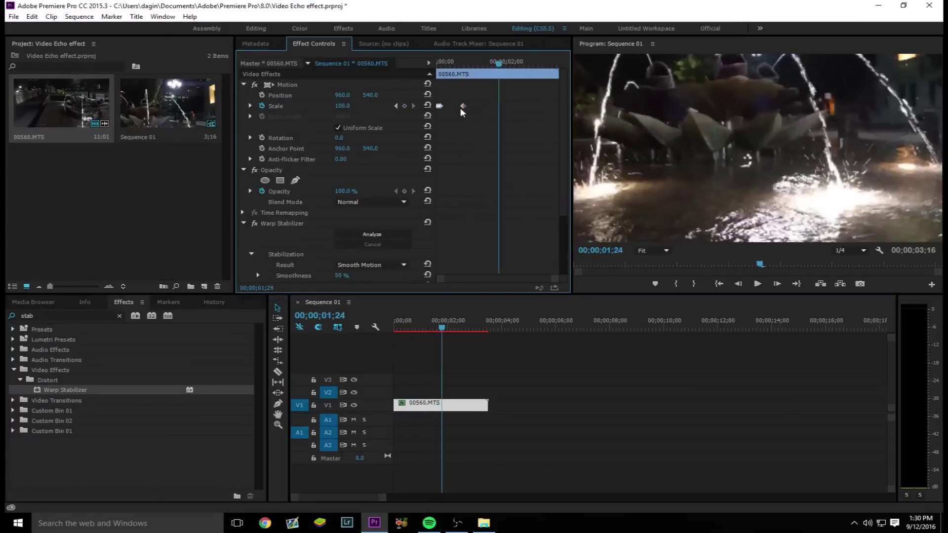
pyautogui.moveTo(463, 106); pyautogui.dragTo(498, 106)
pyautogui.moveTo(417, 322); pyautogui.dragTo(364, 322)
pyautogui.press('space')
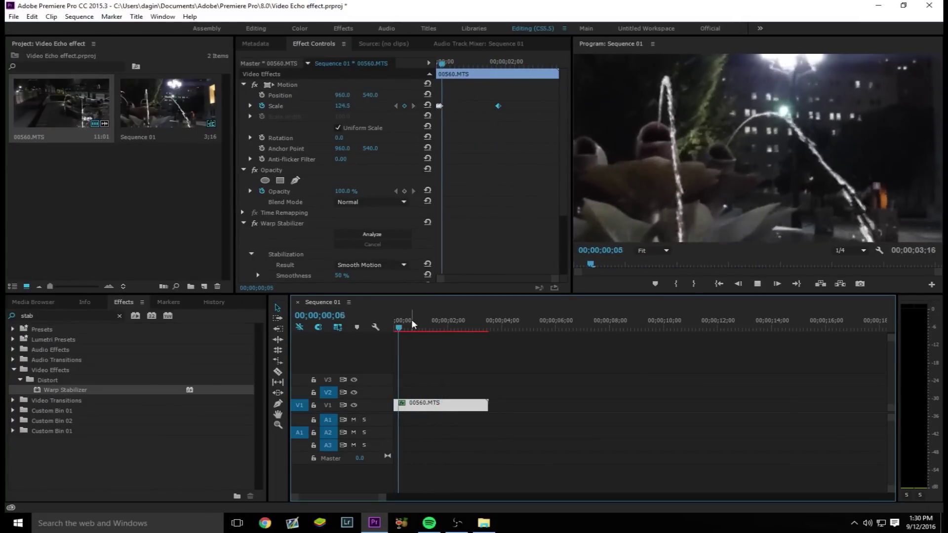
pyautogui.moveTo(414, 319); pyautogui.dragTo(347, 328)
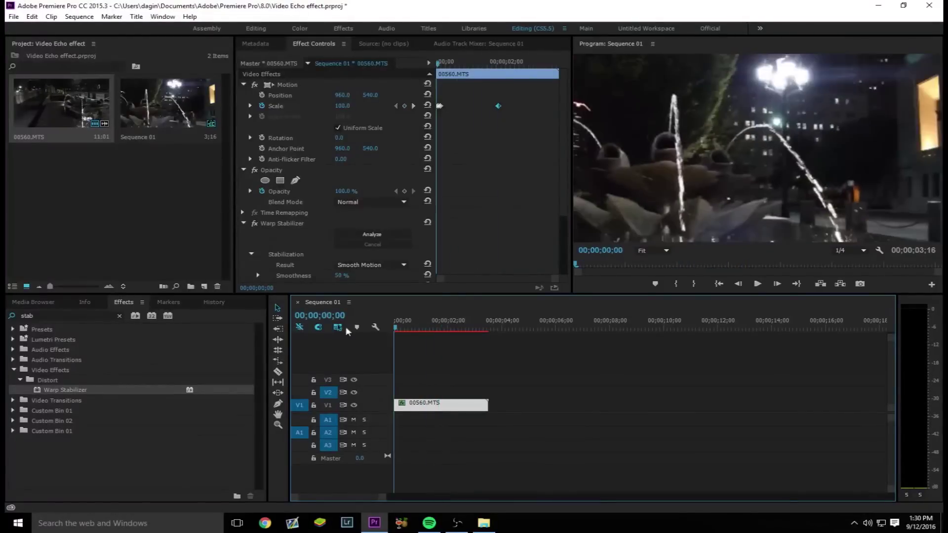
# Step: Move the clip's last Scale keyframe to about 00;00;01;19 and play the sequence from the start
pyautogui.click(493, 61)
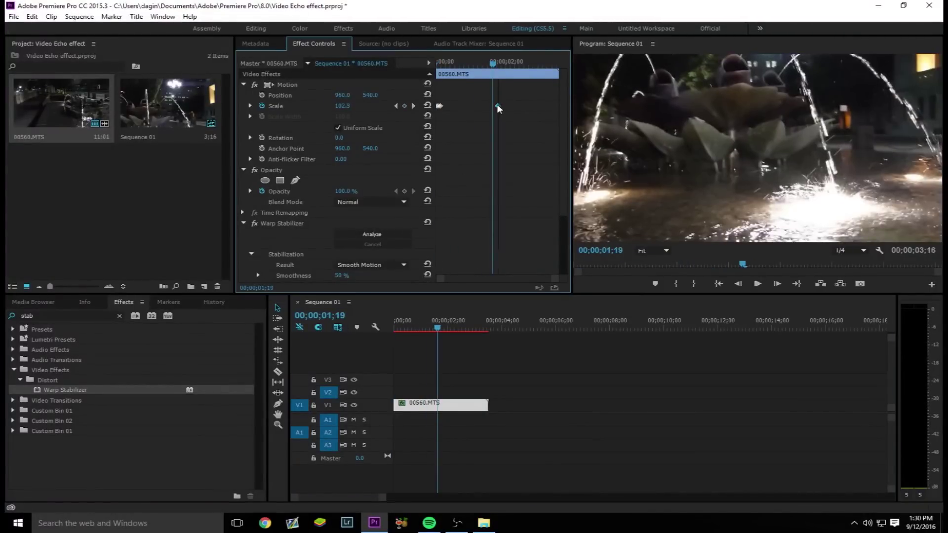
pyautogui.moveTo(498, 106); pyautogui.dragTo(491, 106)
pyautogui.moveTo(405, 323); pyautogui.dragTo(343, 325)
pyautogui.press('space')
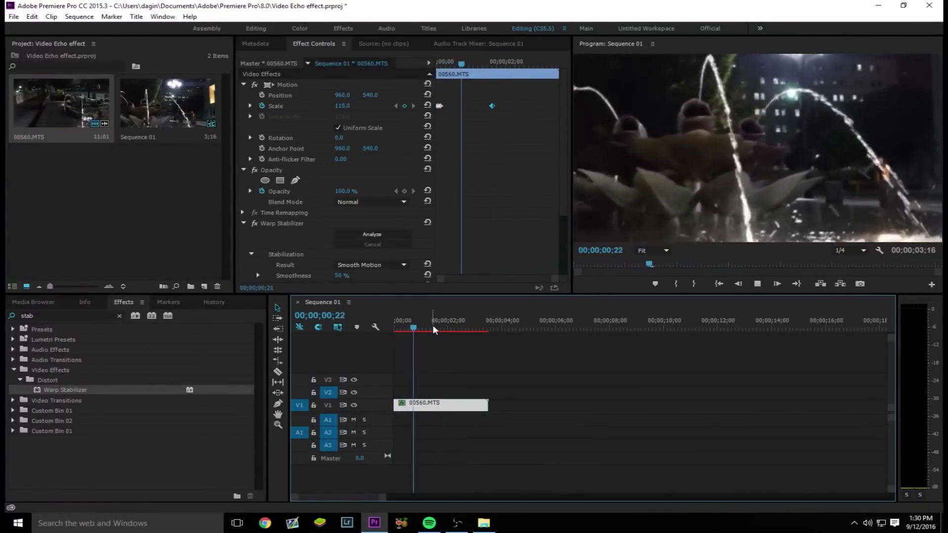
pyautogui.press('space')
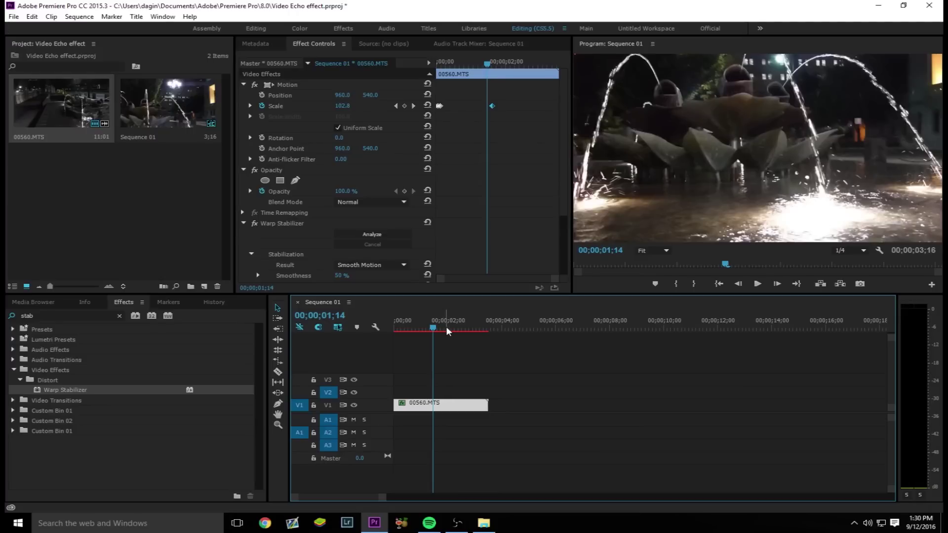
# Step: Duplicate the 00560.MTS clip from V1 onto V2, starting at 00;00;00;00, and keep the duplicate selected
pyautogui.rightClick(446, 408)
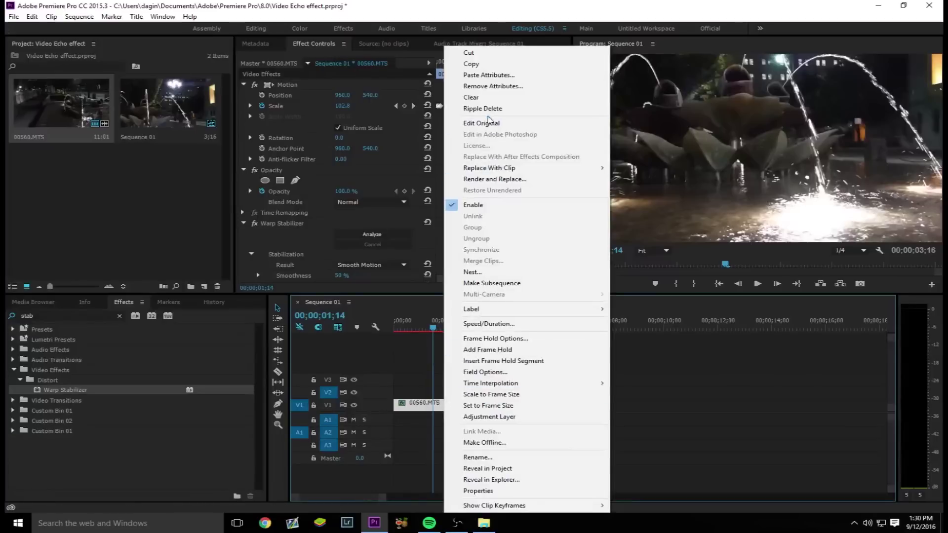
pyautogui.click(477, 64)
pyautogui.moveTo(433, 323); pyautogui.dragTo(365, 318)
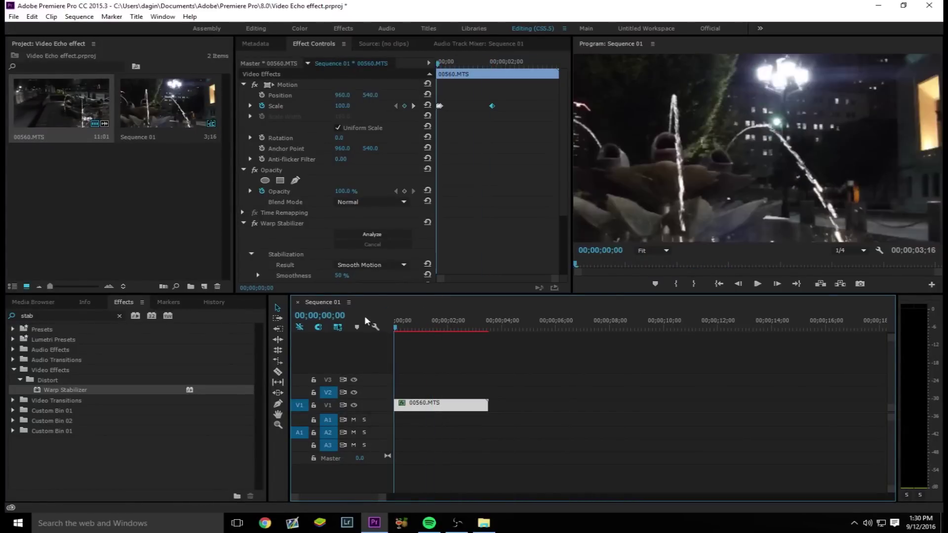
pyautogui.hotkey('ctrl', 'v')
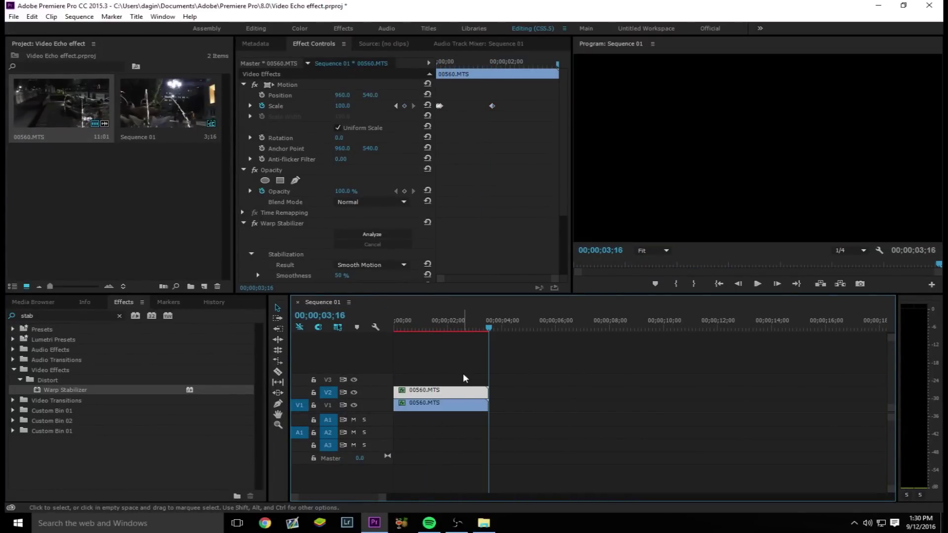
pyautogui.click(33, 16)
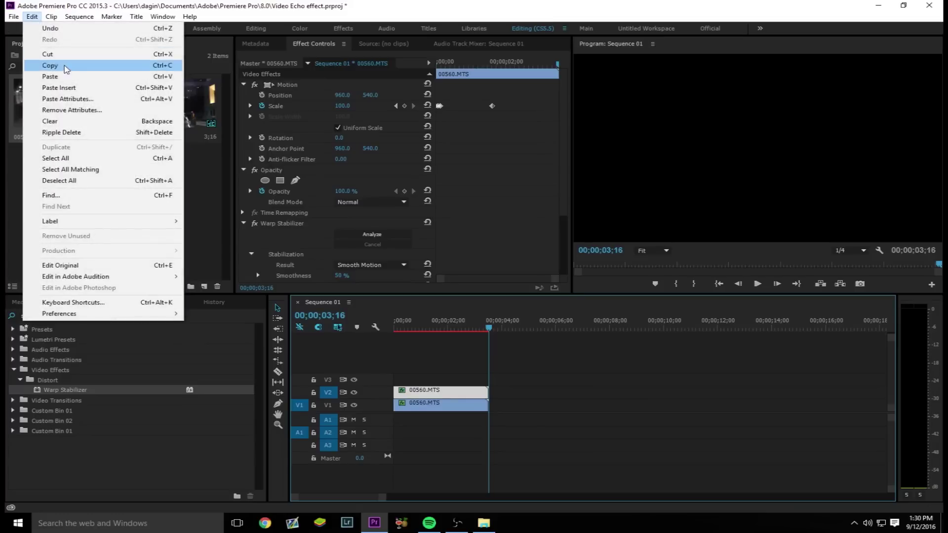
pyautogui.click(549, 391)
pyautogui.click(413, 389)
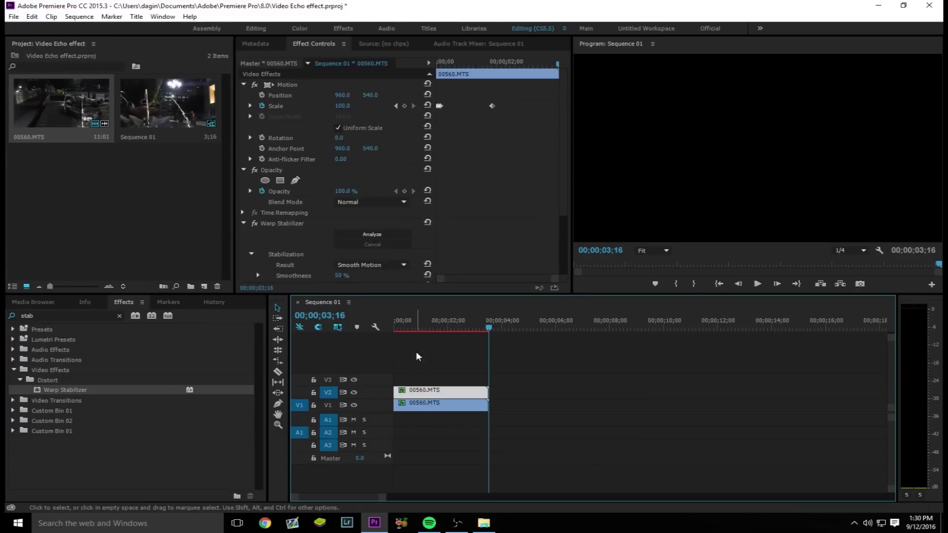
# Step: Set the V2 clip's Opacity to 30% at 00;00;00;00
pyautogui.moveTo(414, 324); pyautogui.dragTo(384, 323)
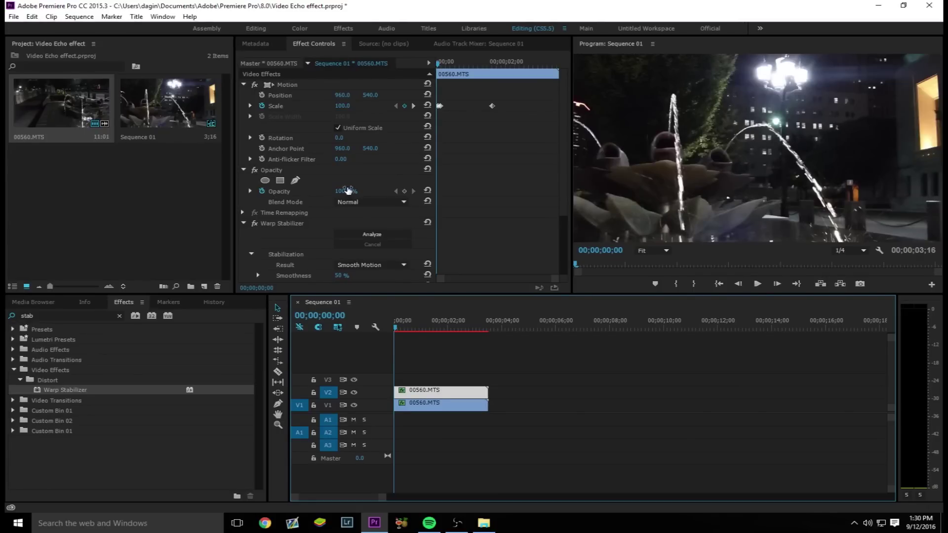
pyautogui.click(345, 191)
pyautogui.write('30')
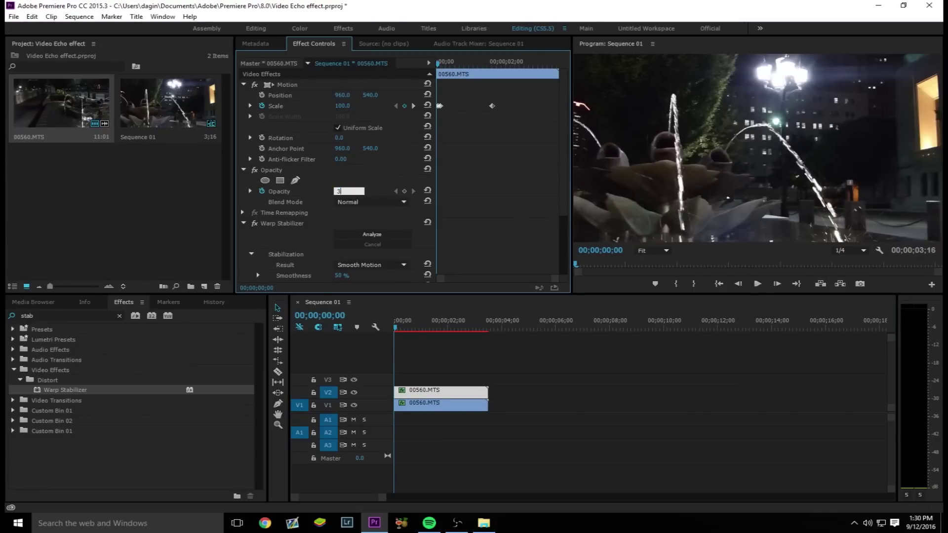
pyautogui.press('Return')
# Step: Set the V2 clip's Scale keyframe at 00;00;00;02 to 160
pyautogui.press('=')
pyautogui.press('=')
pyautogui.scroll(2, 473, 131)
pyautogui.moveTo(457, 61); pyautogui.dragTo(451, 61)
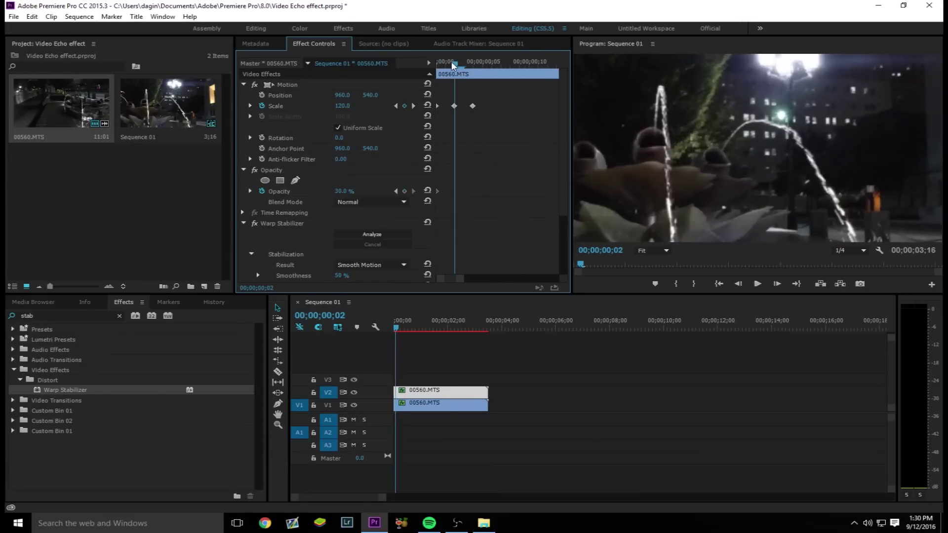
pyautogui.click(454, 106)
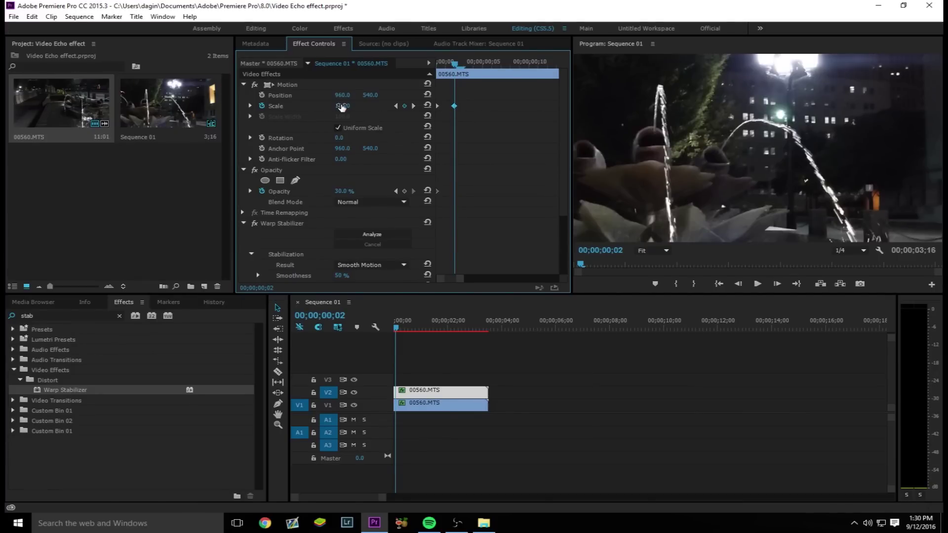
pyautogui.click(342, 106)
pyautogui.write('160')
pyautogui.press('Return')
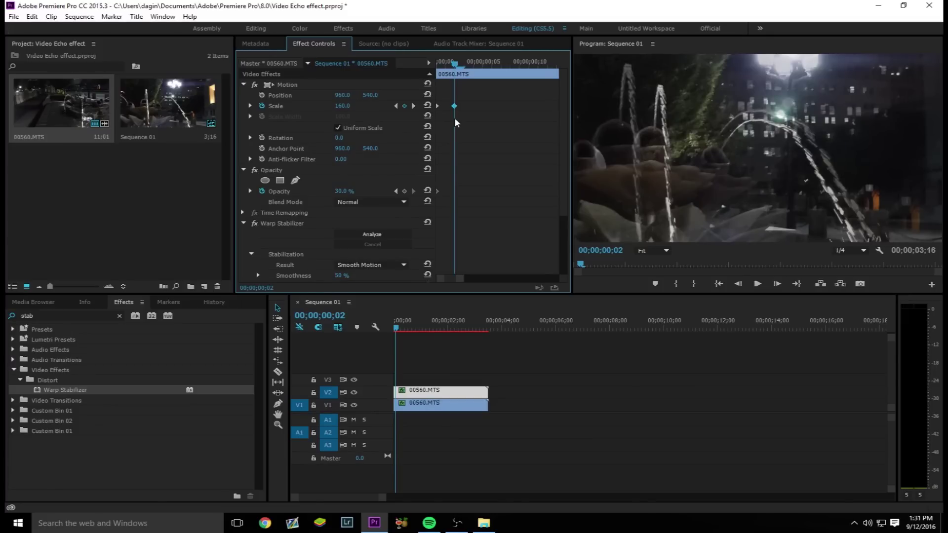
# Step: Replace the V2 clip's last Scale keyframe with one set to 314 at 00;00;01;09, and save the project
pyautogui.scroll(-3, 508, 118)
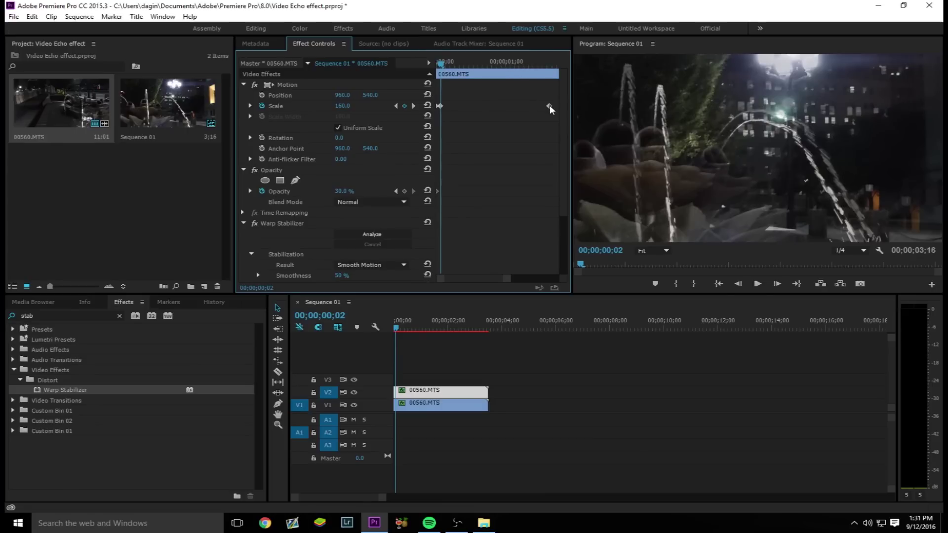
pyautogui.moveTo(454, 66); pyautogui.dragTo(529, 86)
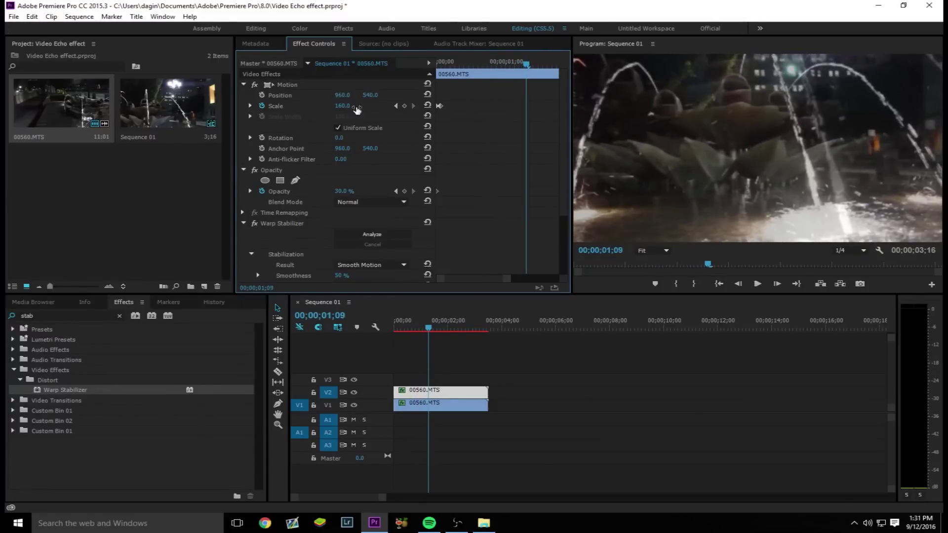
pyautogui.moveTo(345, 105); pyautogui.dragTo(422, 106)
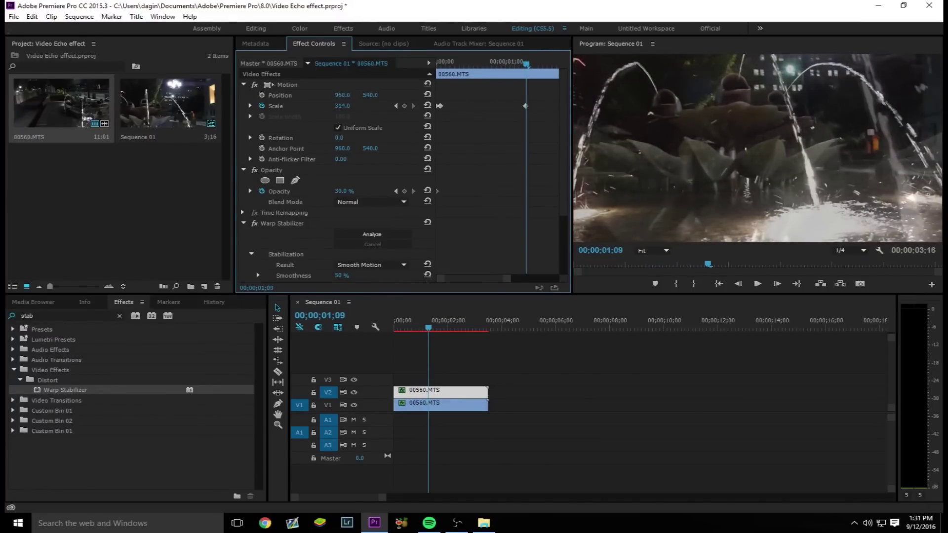
pyautogui.hotkey('ctrl', 's')
# Step: Play the sequence from the start to check the echo, stopping around 00;00;01;03
pyautogui.moveTo(440, 324); pyautogui.dragTo(359, 322)
pyautogui.press('space')
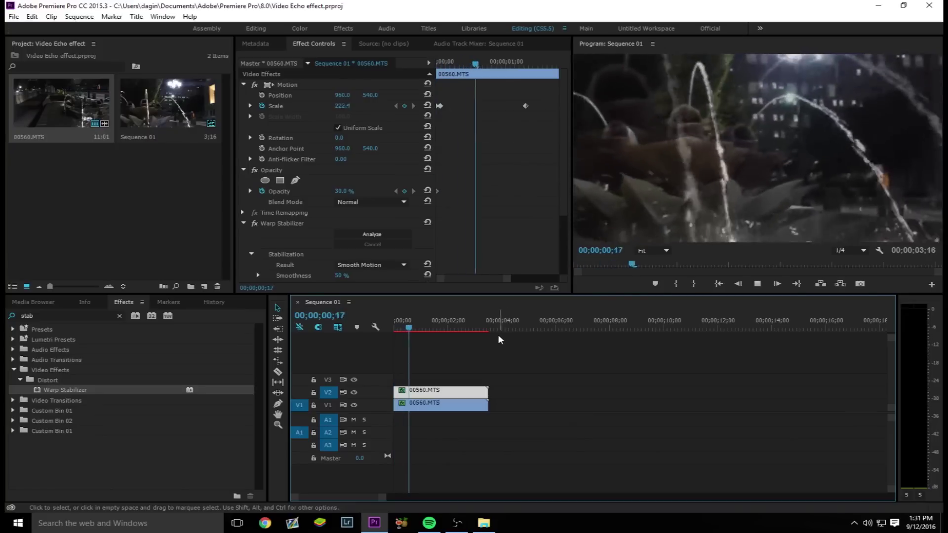
pyautogui.click(423, 322)
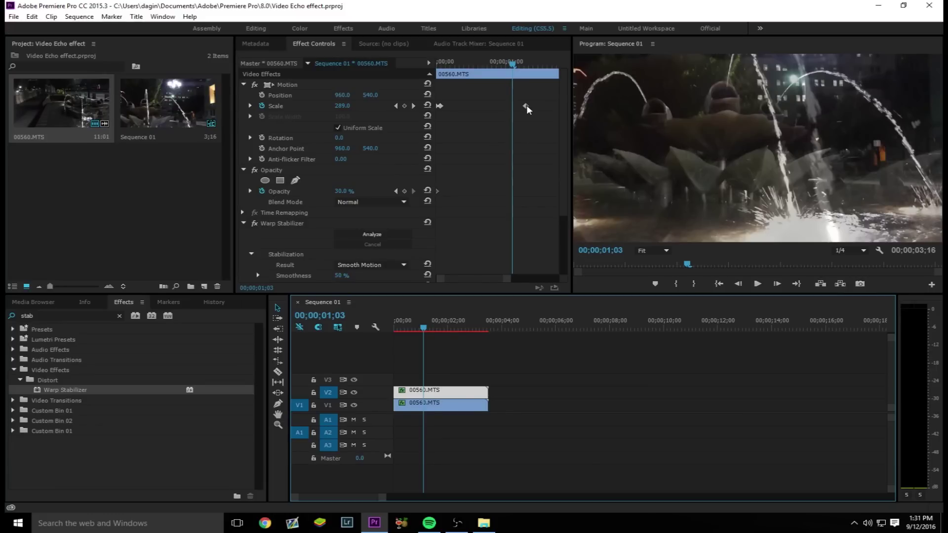
# Step: Move the V2 clip's last Scale keyframe earlier to about 00;00;00;24 and play the sequence from the start
pyautogui.moveTo(527, 105); pyautogui.dragTo(492, 109)
pyautogui.moveTo(423, 323); pyautogui.dragTo(387, 321)
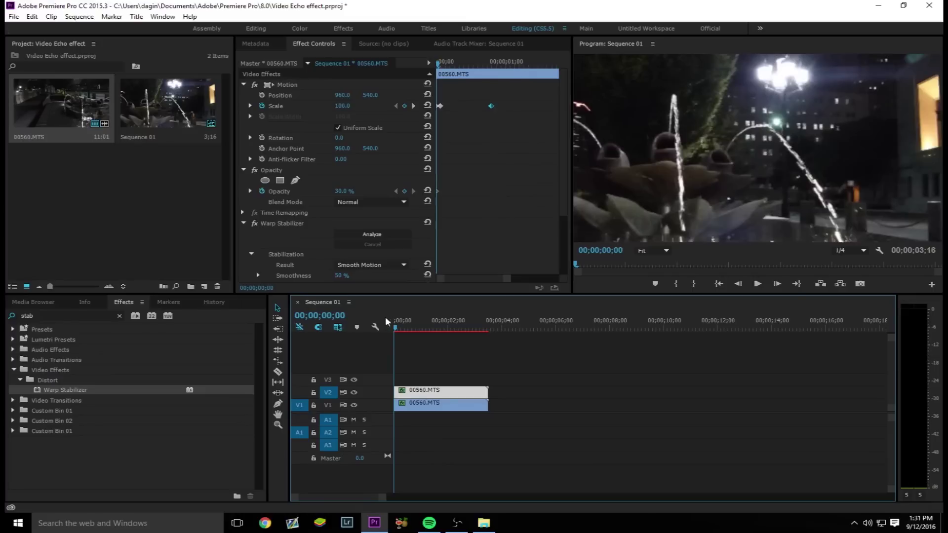
pyautogui.press('space')
pyautogui.moveTo(445, 321); pyautogui.dragTo(421, 297)
# Step: Add an Opacity keyframe of 0% to the V2 clip at 00;00;00;23 and play the sequence from the start
pyautogui.moveTo(466, 65); pyautogui.dragTo(491, 73)
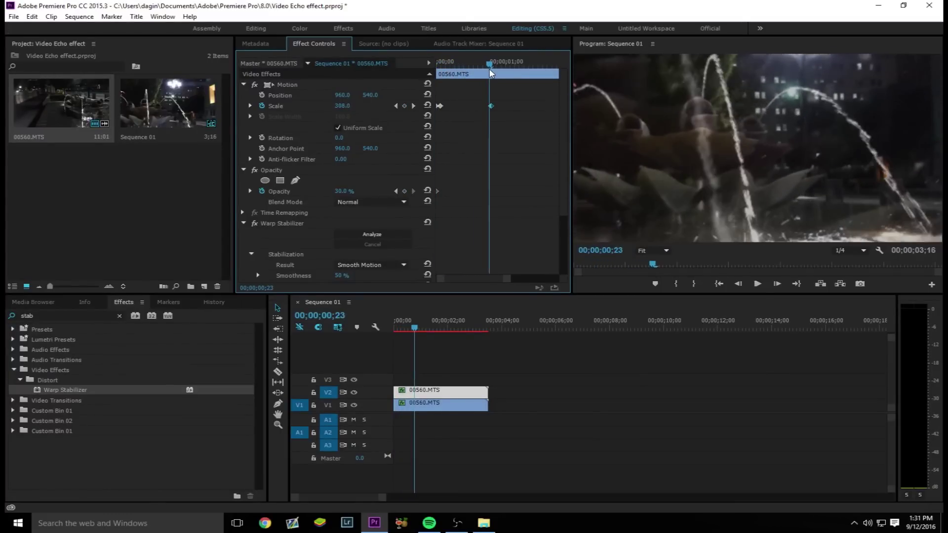
pyautogui.click(345, 191)
pyautogui.write('0')
pyautogui.press('Return')
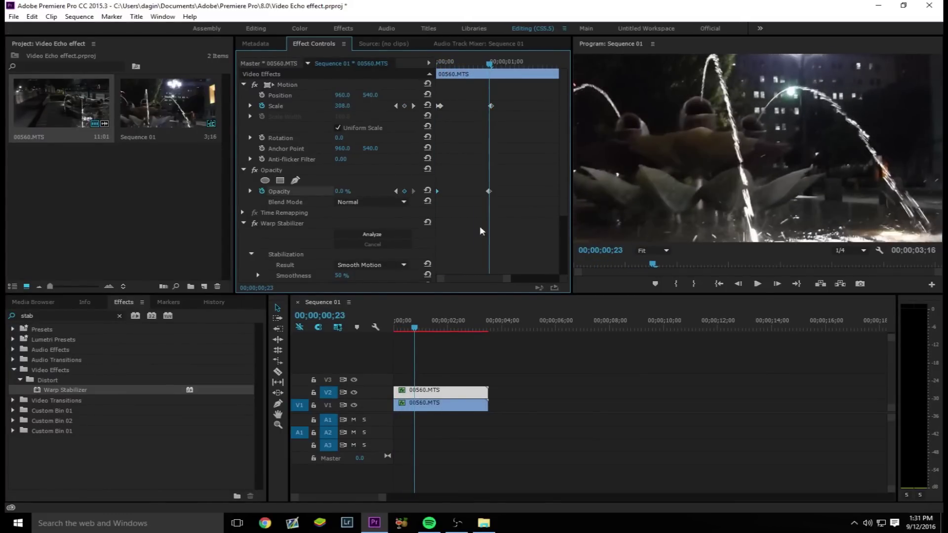
pyautogui.moveTo(412, 327); pyautogui.dragTo(393, 321)
pyautogui.press('space')
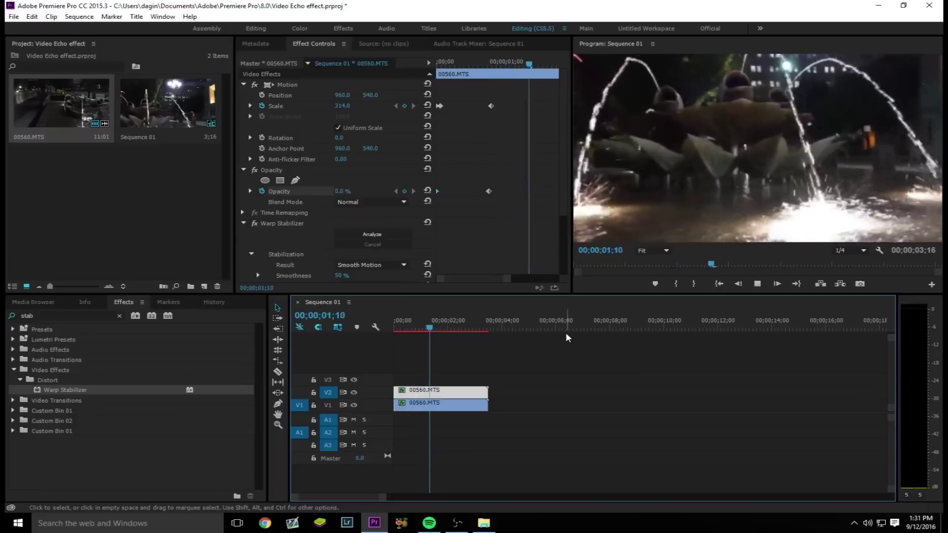
pyautogui.press('space')
# Step: Set the Program monitor's playback resolution to Full and save the project
pyautogui.click(849, 250)
pyautogui.click(857, 262)
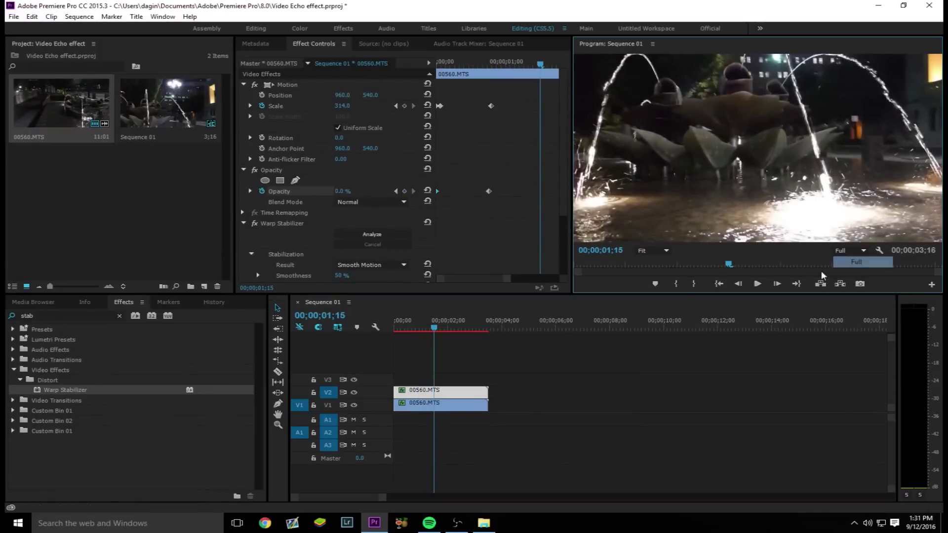
pyautogui.hotkey('ctrl', 's')
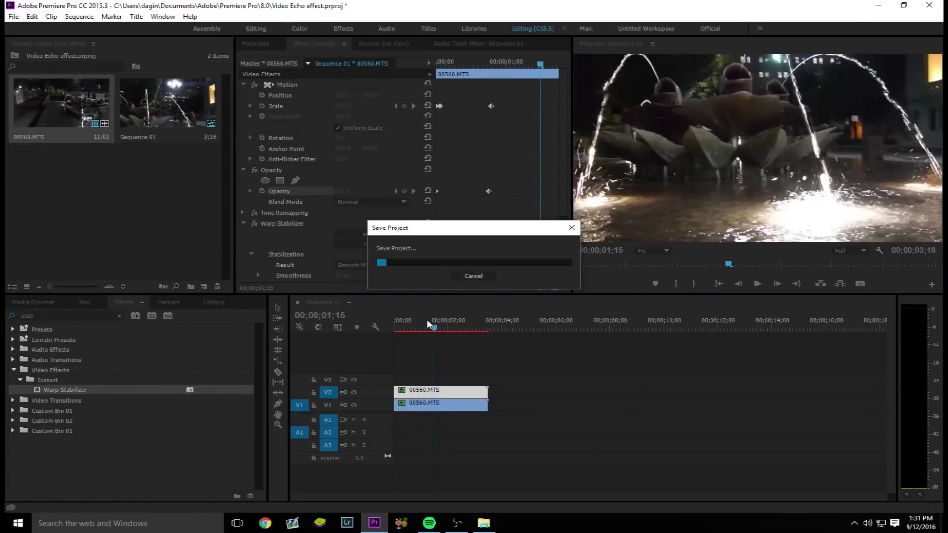
# Step: Apply Color Balance to the V2 clip, keyframing Shadow Red 100, Midtone Red 96 and Midtone Blue 98 near its start, and save the project
pyautogui.press('Home')
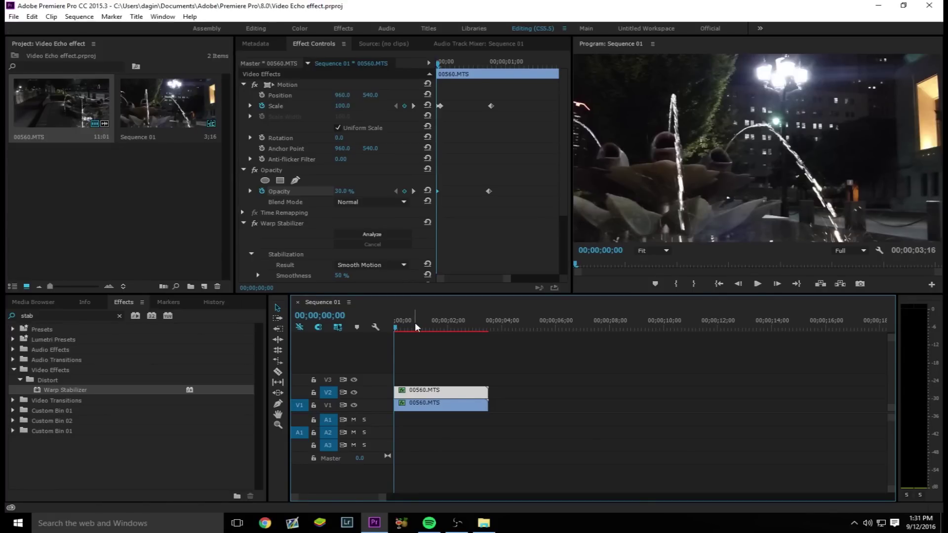
pyautogui.press('Right')
pyautogui.click(118, 316)
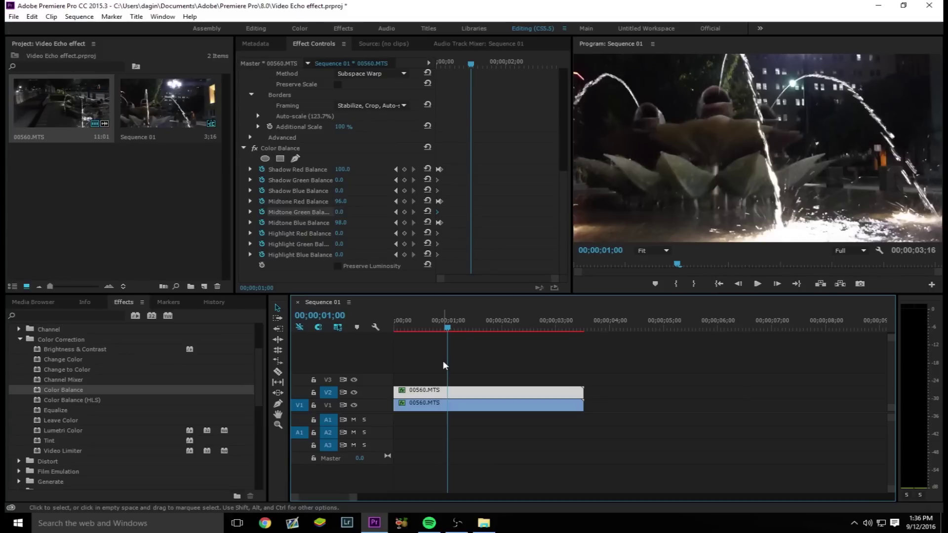
pyautogui.hotkey('ctrl', 's')
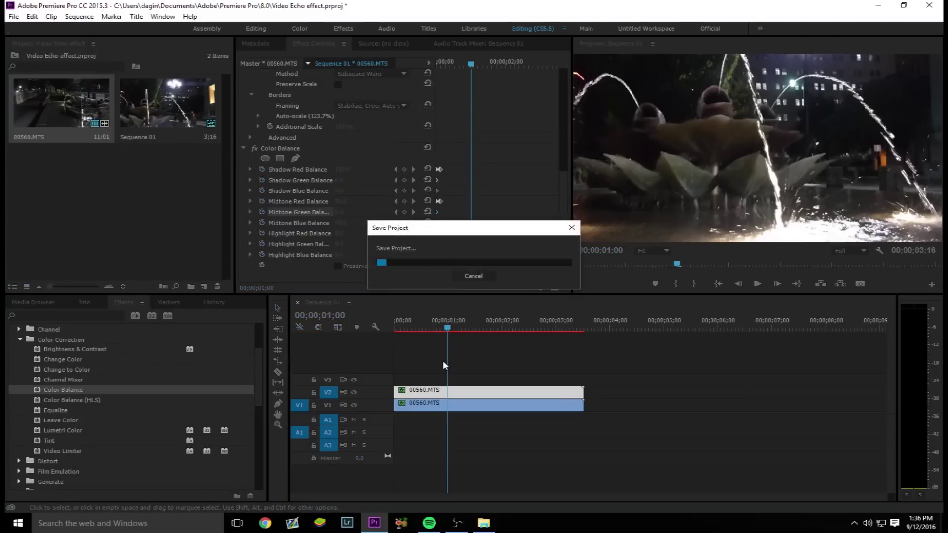